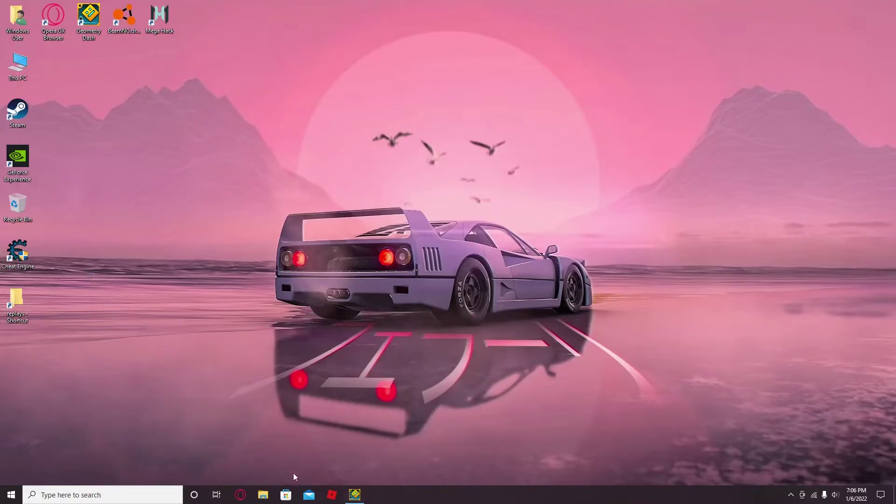
Close the running Geometry Dash game and open its Geometry Dash installation folder in File Explorer.
{"action": "right_click", "coordinate": [361, 493]}
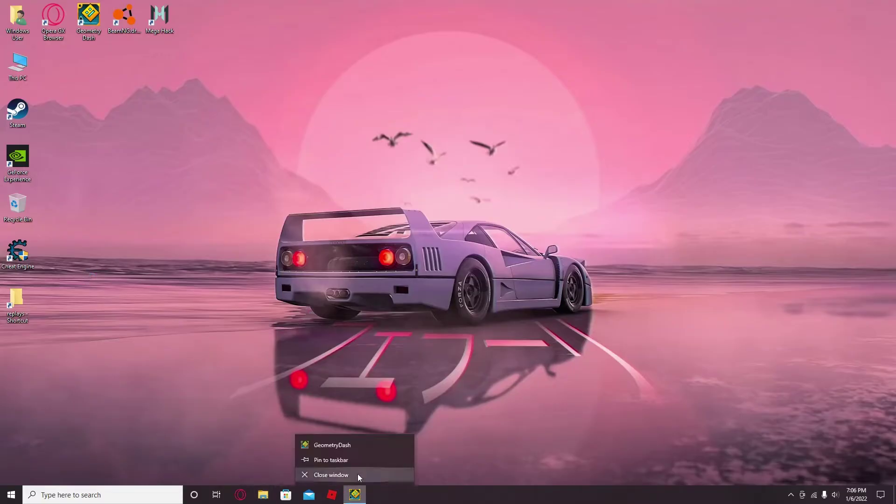
{"action": "left_click", "coordinate": [358, 473]}
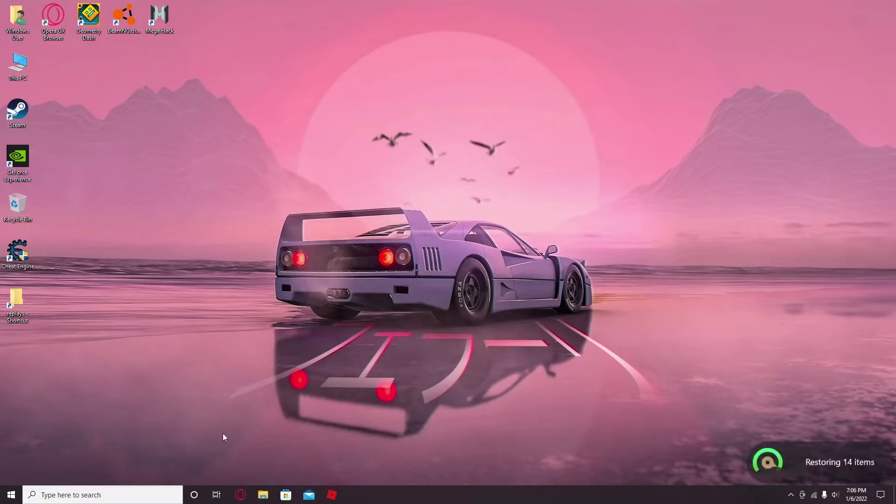
{"action": "key", "text": "super+e"}
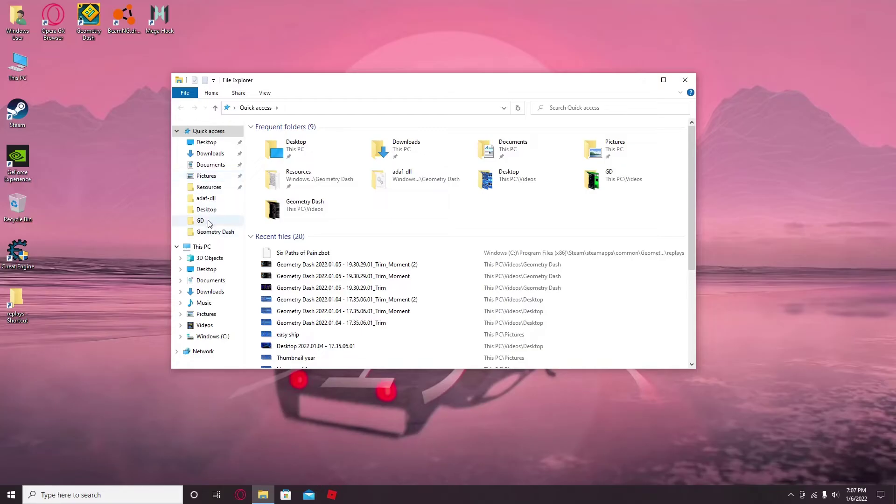
{"action": "left_click", "coordinate": [214, 188]}
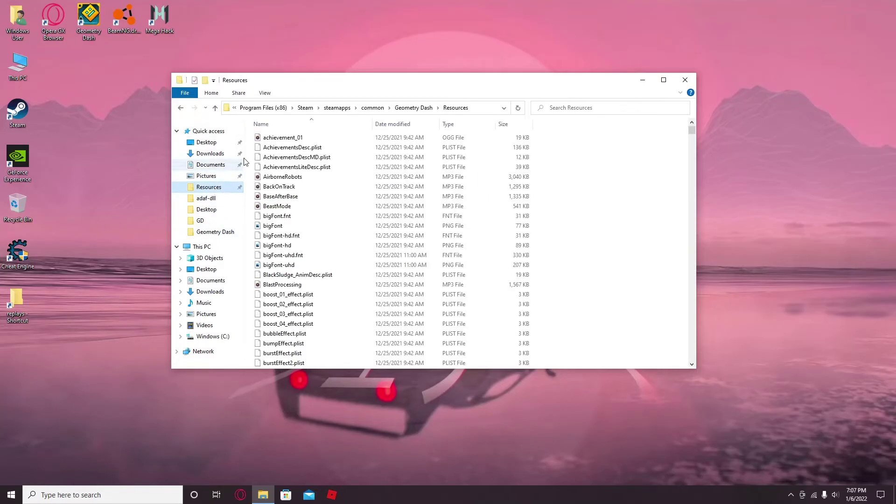
{"action": "left_click", "coordinate": [411, 108]}
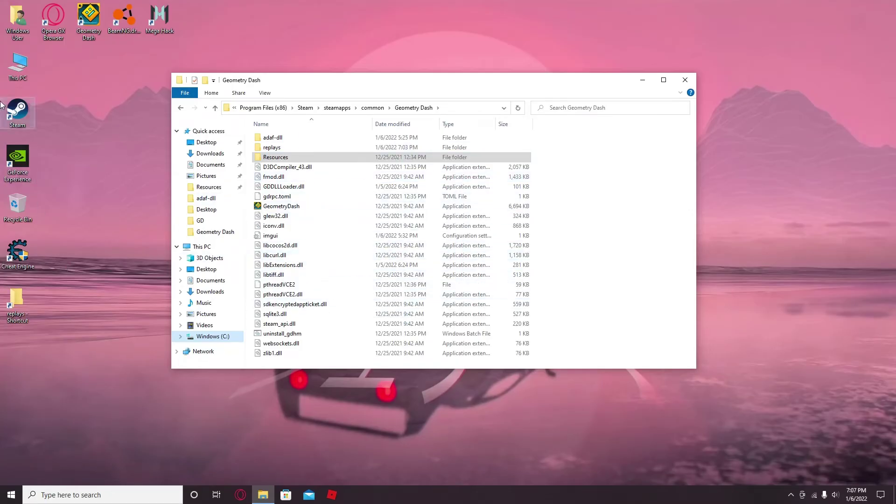
Switch to Steam and browse to Geometry Dash's local files from the game's properties in the library.
{"action": "double_click", "coordinate": [18, 111]}
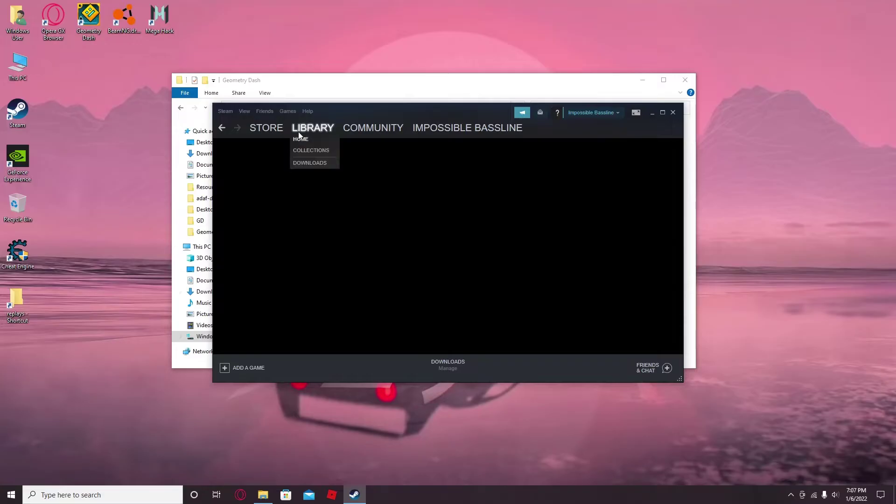
{"action": "left_click", "coordinate": [300, 132]}
{"action": "right_click", "coordinate": [264, 239]}
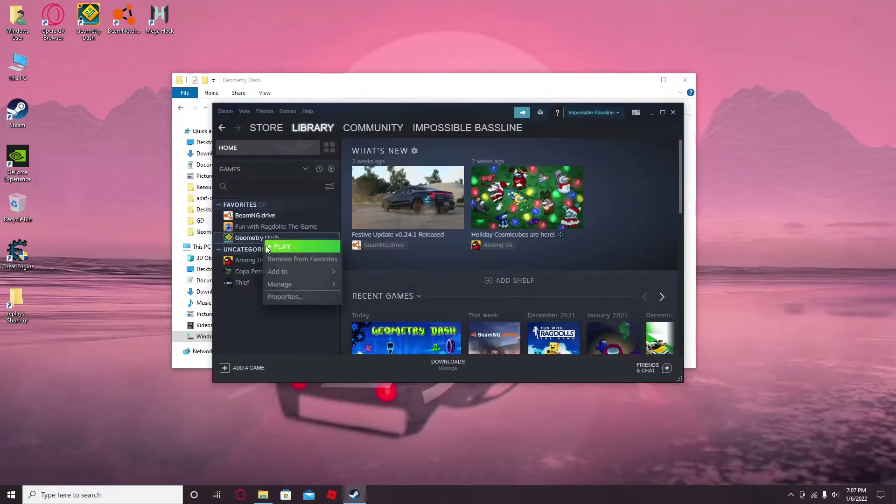
{"action": "left_click", "coordinate": [303, 297]}
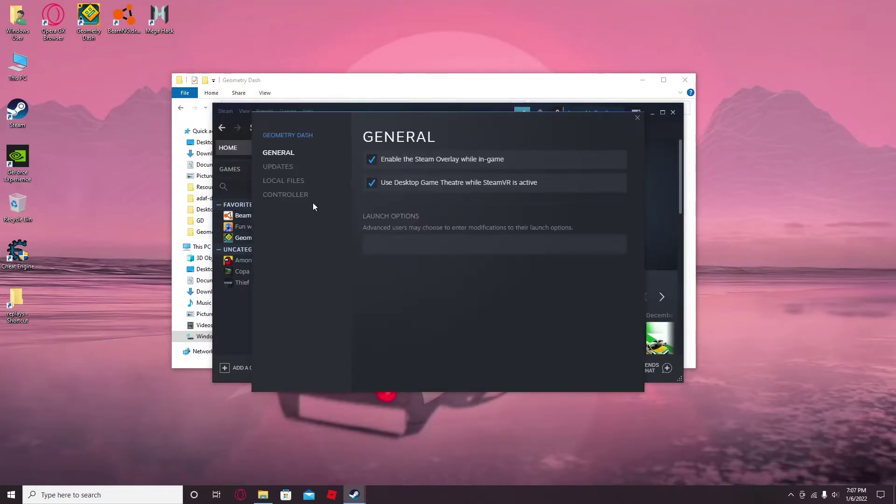
{"action": "left_click", "coordinate": [303, 182]}
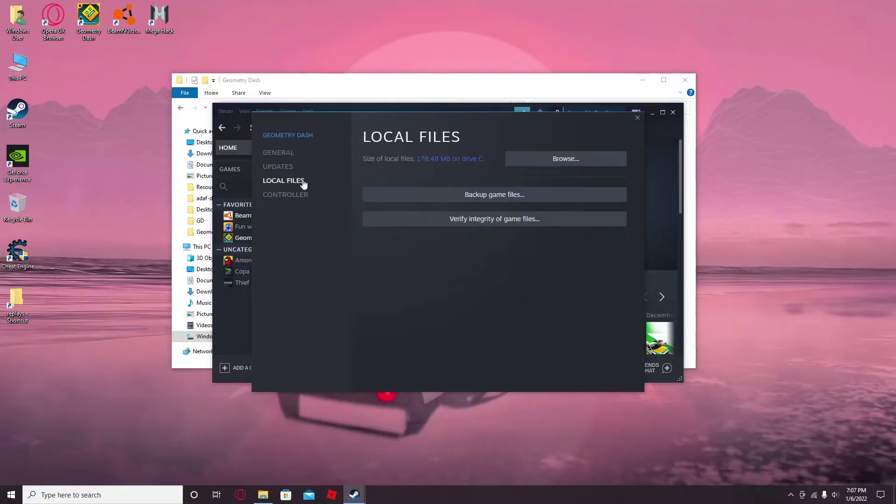
{"action": "left_click", "coordinate": [570, 160]}
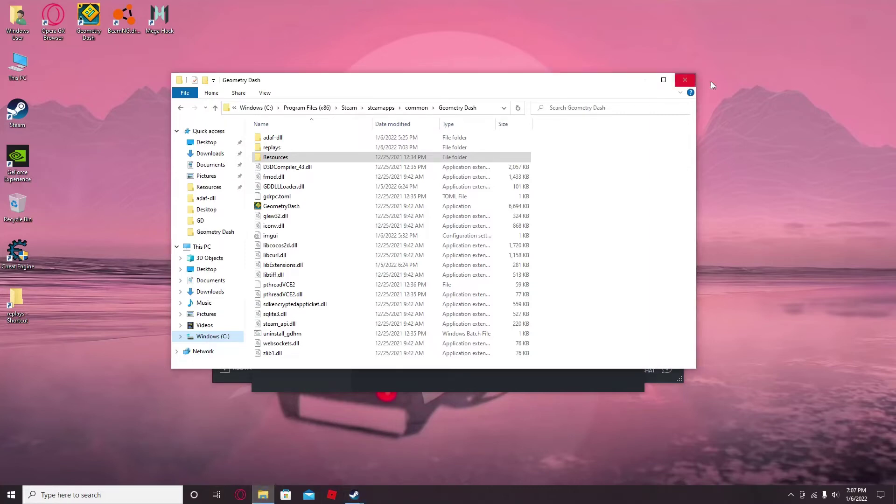
Close the folder window and reopen the Geometry Dash folder by way of its Resources subfolder.
{"action": "left_click", "coordinate": [692, 78]}
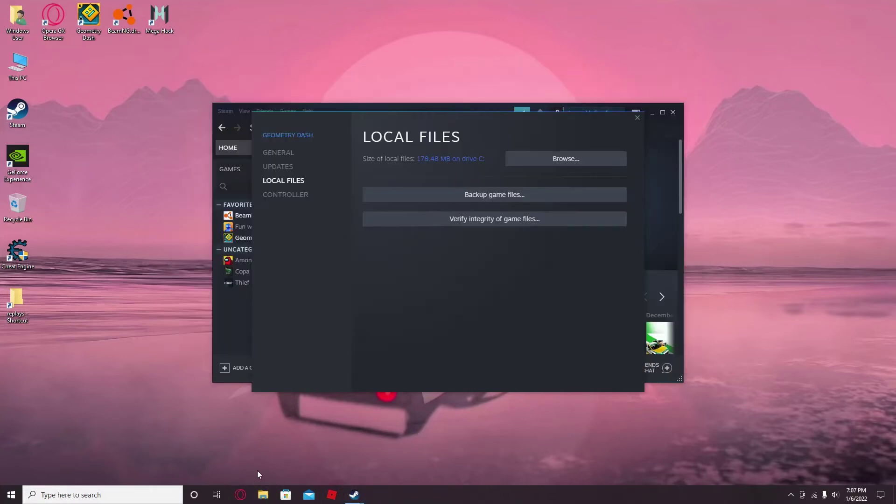
{"action": "left_click", "coordinate": [263, 494]}
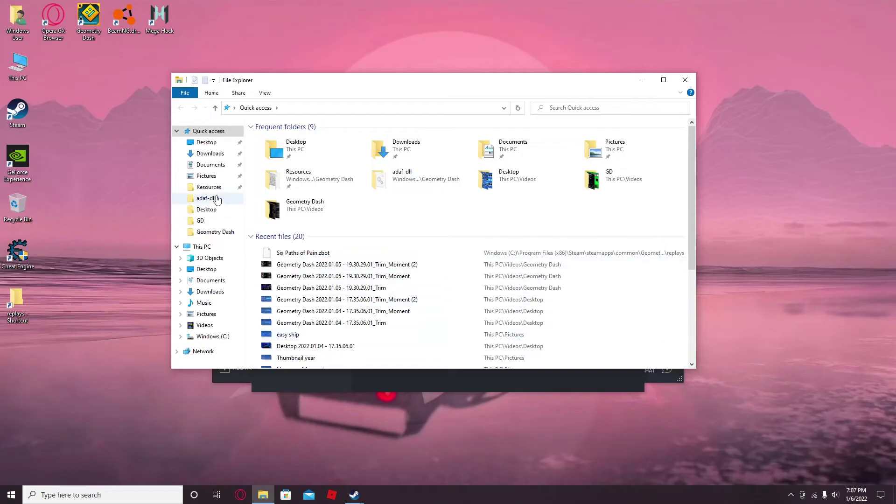
{"action": "left_click", "coordinate": [220, 188]}
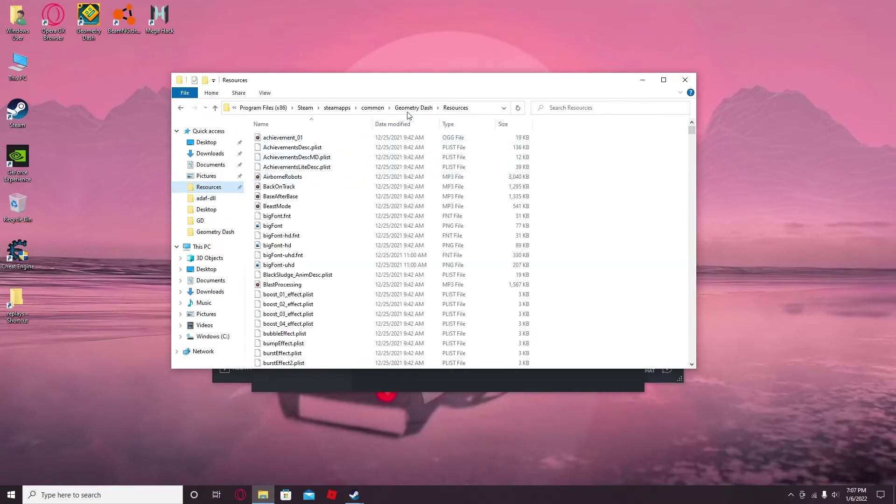
{"action": "left_click", "coordinate": [419, 112]}
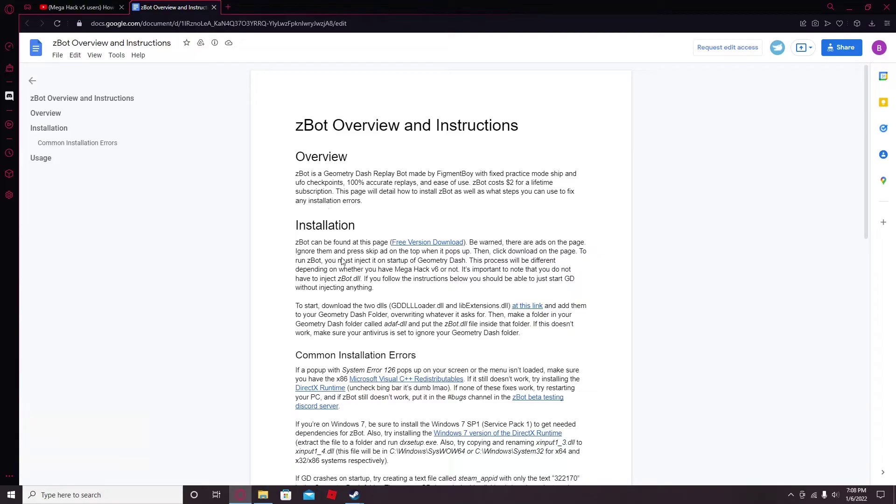
Open the GitHub release page for the two loader DLLs from the Installation section of the zBot instructions.
{"action": "scroll", "coordinate": [512, 314], "scroll_direction": "down", "scroll_amount": 3}
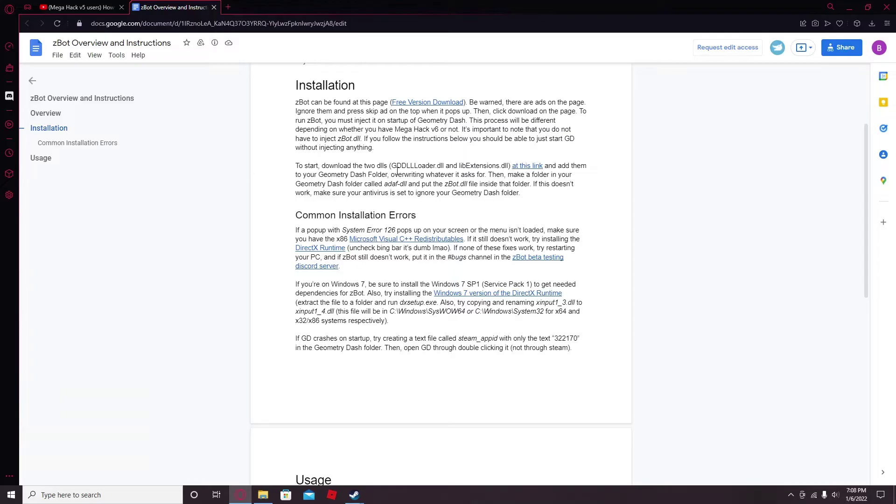
{"action": "left_click", "coordinate": [538, 170]}
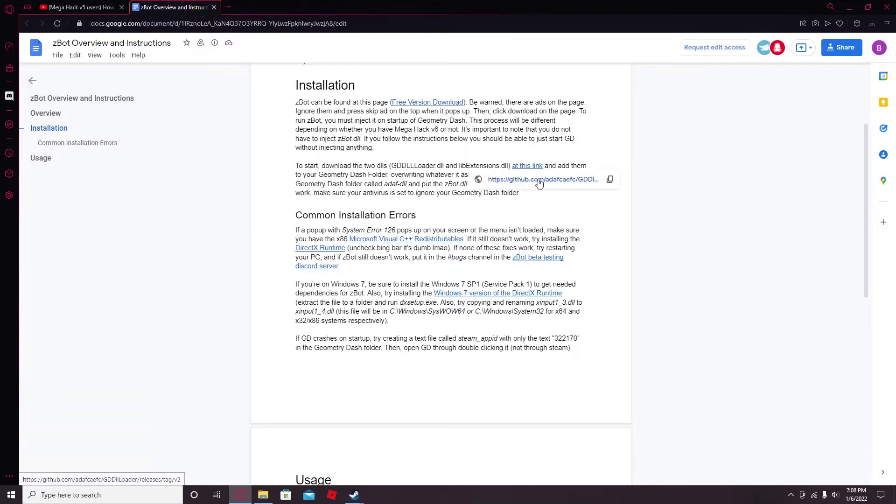
{"action": "left_click", "coordinate": [536, 181]}
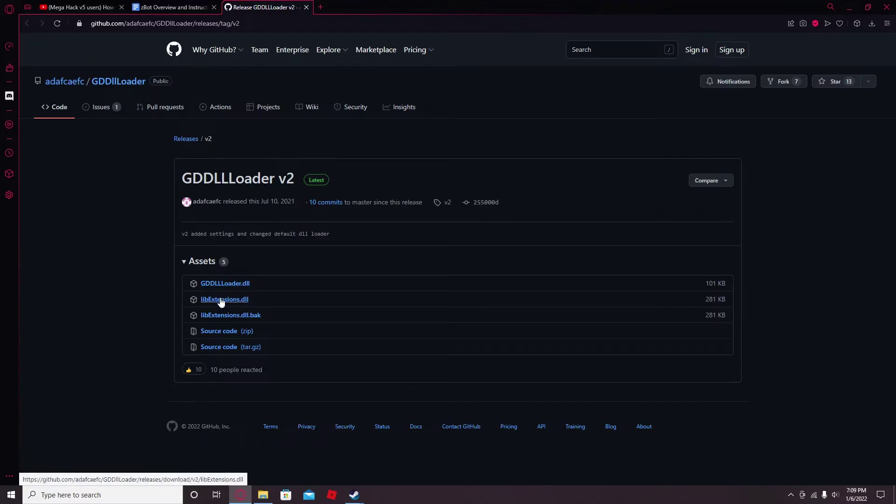
Close the GitHub, zBot document and YouTube video pages in the browser, and enter "youtube" as the address.
{"action": "left_click", "coordinate": [306, 7]}
{"action": "left_click", "coordinate": [211, 8]}
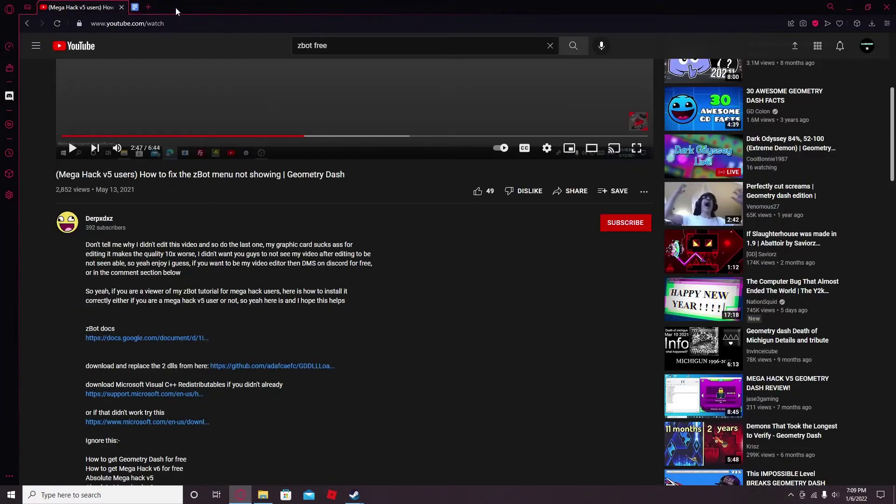
{"action": "left_click", "coordinate": [121, 7]}
{"action": "type", "text": "youtube"}
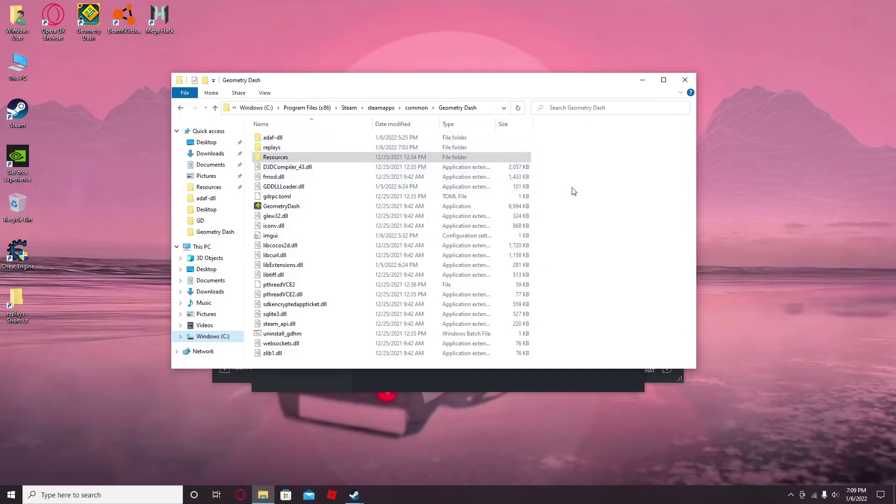
Open the adaf-dll folder inside the Geometry Dash folder and examine the DLL file it holds.
{"action": "double_click", "coordinate": [300, 138]}
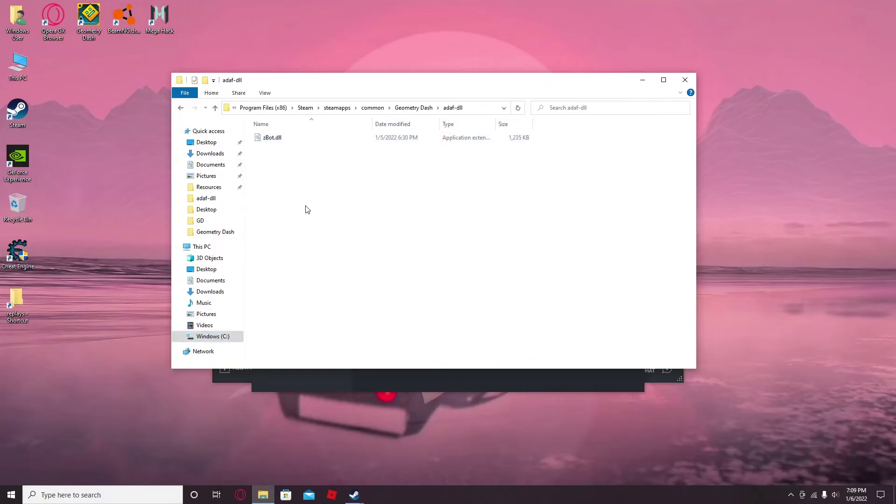
{"action": "right_click", "coordinate": [293, 142]}
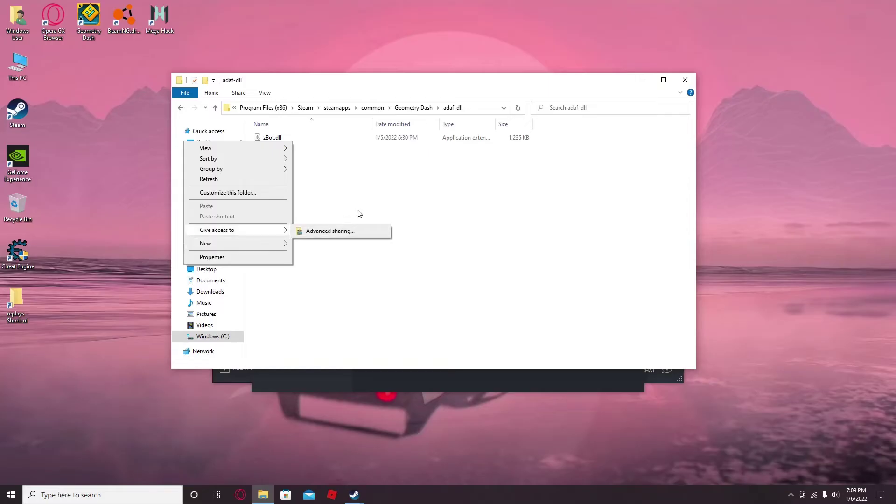
{"action": "left_click", "coordinate": [408, 172]}
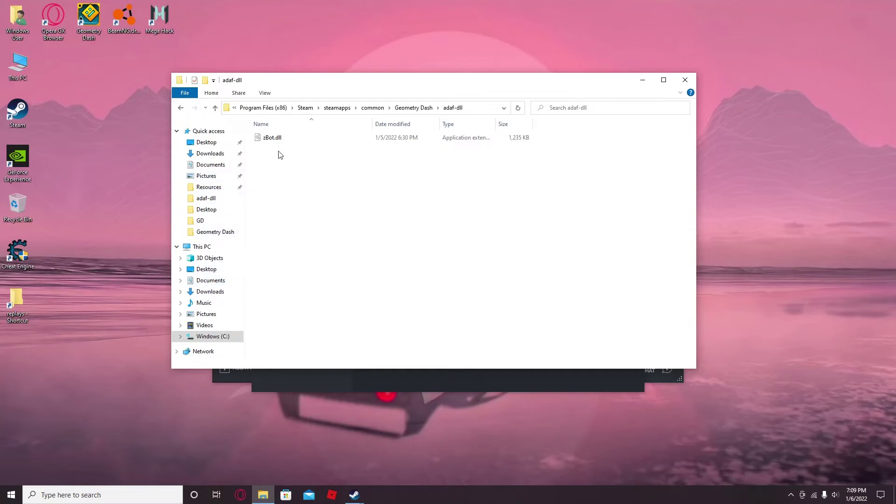
Close the adaf-dll folder and the game's properties, and launch Geometry Dash from the Steam library.
{"action": "left_click", "coordinate": [678, 80]}
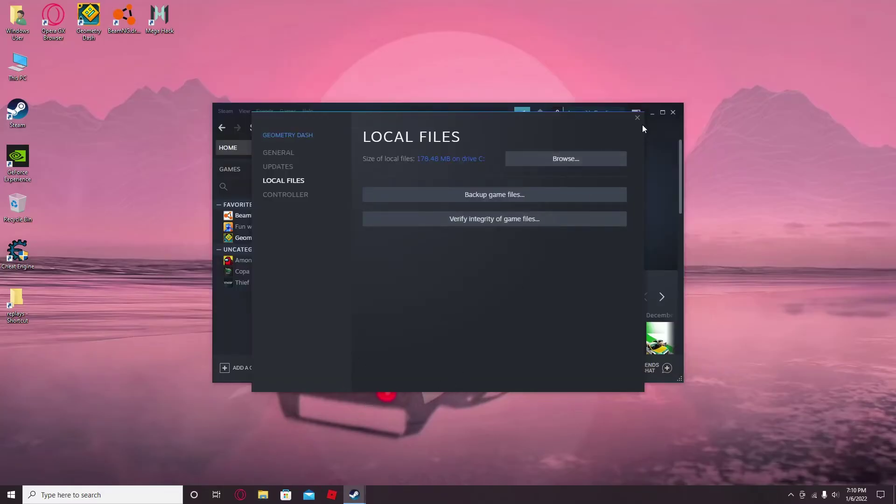
{"action": "left_click", "coordinate": [637, 118]}
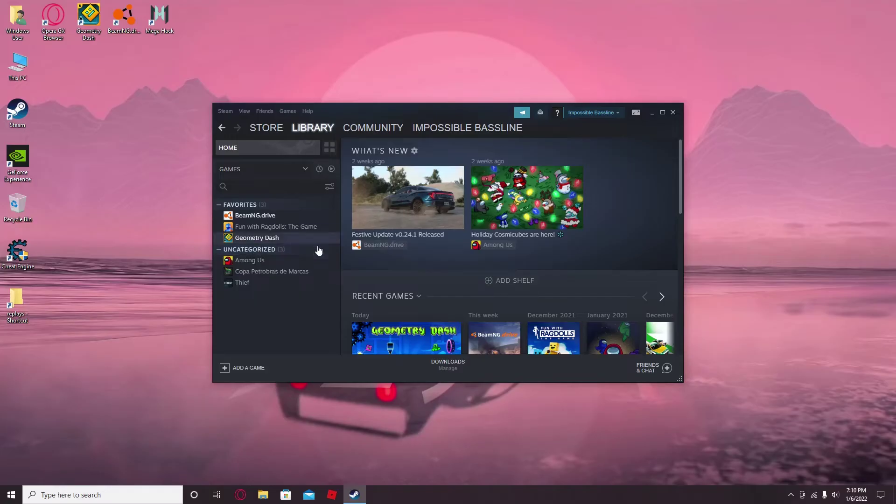
{"action": "left_click", "coordinate": [257, 238]}
{"action": "left_click", "coordinate": [372, 264]}
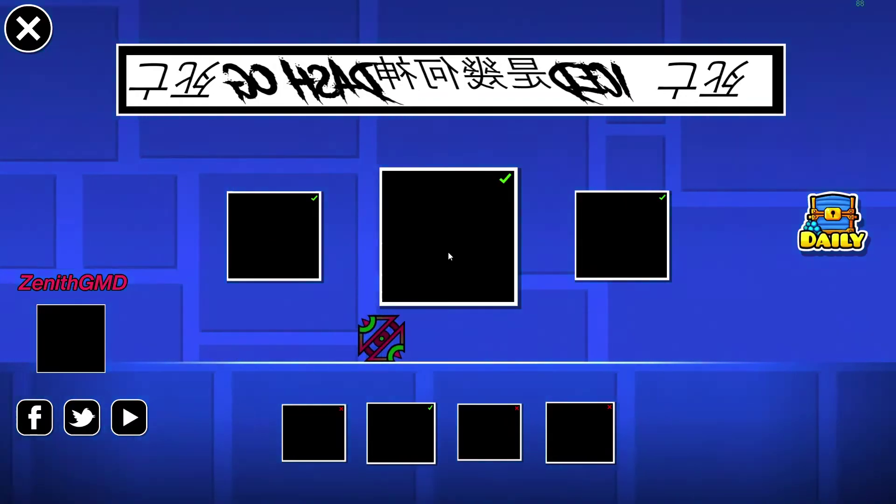
View the player profile, close it, and open the main level selection.
{"action": "left_click", "coordinate": [92, 345]}
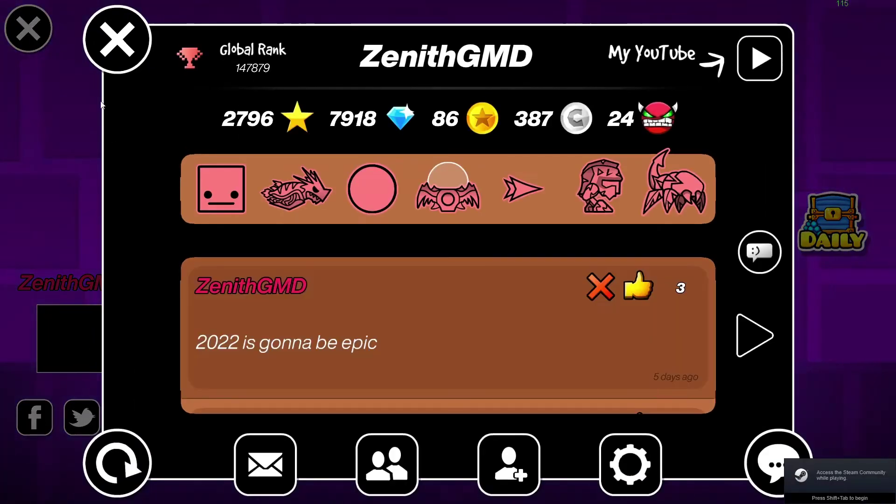
{"action": "key", "text": "Escape"}
{"action": "left_click", "coordinate": [444, 227]}
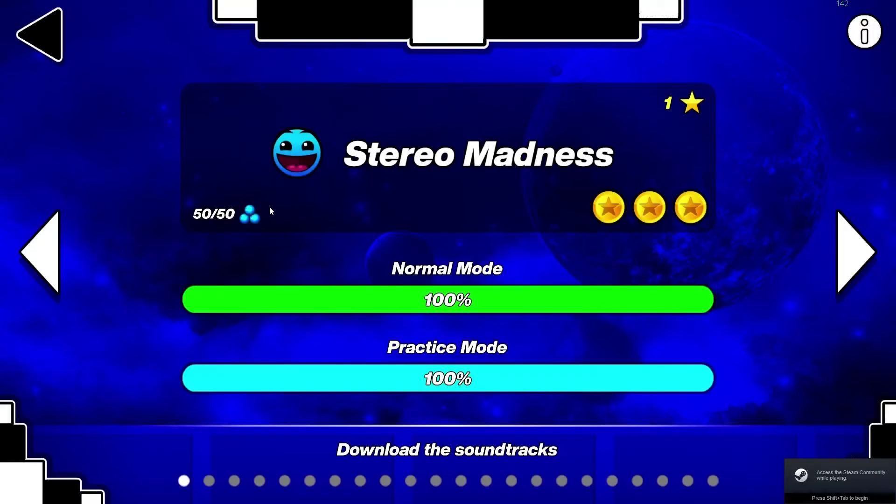
Browse backwards through the main levels to Back On Track and open that level.
{"action": "left_click", "coordinate": [41, 252]}
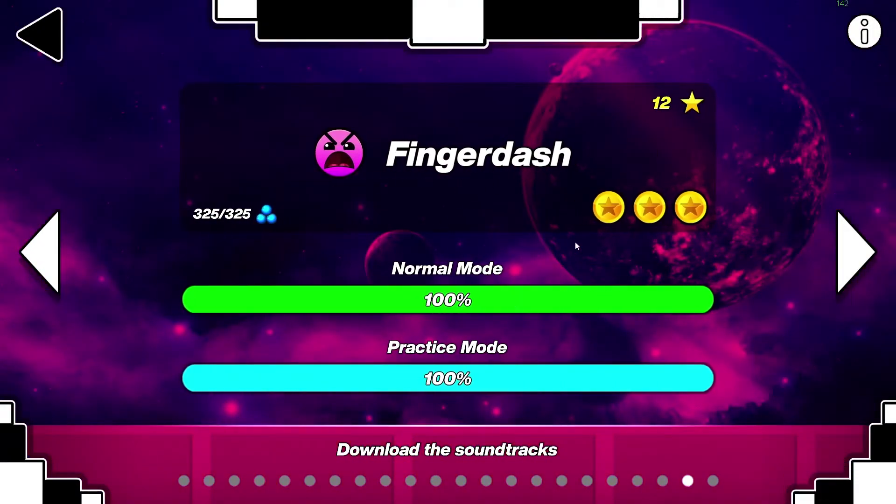
{"action": "left_click", "coordinate": [40, 252]}
{"action": "left_click", "coordinate": [41, 252]}
{"action": "left_click", "coordinate": [42, 251]}
{"action": "left_click", "coordinate": [41, 251]}
{"action": "left_click", "coordinate": [41, 251]}
{"action": "left_click", "coordinate": [41, 251]}
{"action": "left_click", "coordinate": [41, 250]}
{"action": "left_click", "coordinate": [41, 251]}
{"action": "left_click", "coordinate": [41, 251]}
{"action": "left_click", "coordinate": [41, 250]}
{"action": "left_click", "coordinate": [40, 249]}
{"action": "left_click", "coordinate": [40, 248]}
{"action": "left_click", "coordinate": [39, 247]}
{"action": "left_click", "coordinate": [38, 247]}
{"action": "left_click", "coordinate": [37, 245]}
{"action": "left_click", "coordinate": [36, 243]}
{"action": "left_click", "coordinate": [34, 241]}
{"action": "left_click", "coordinate": [33, 240]}
{"action": "left_click", "coordinate": [32, 238]}
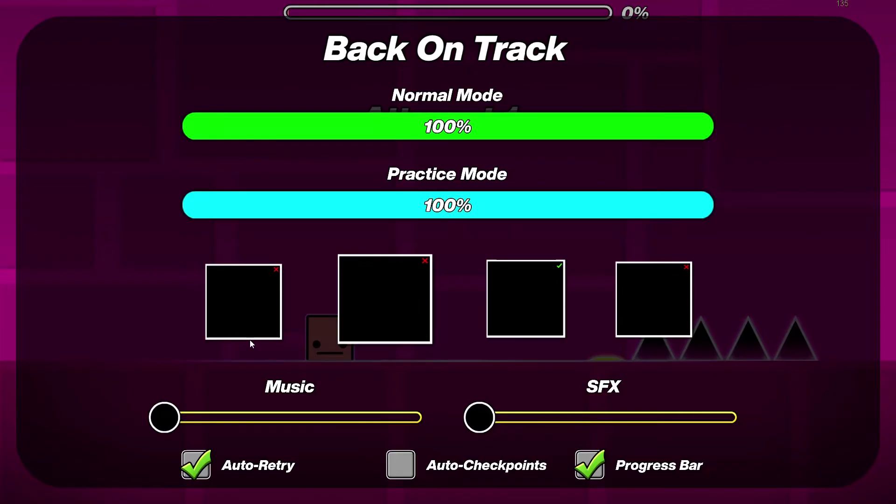
Show the zBot overlay, move its two panels further apart, and apply an FPS of 144.
{"action": "key", "text": "k"}
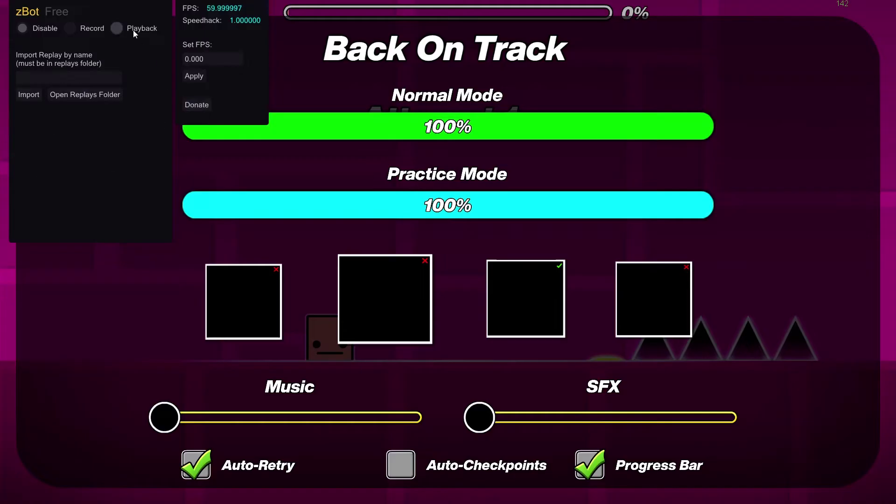
{"action": "mouse_move", "coordinate": [131, 26]}
{"action": "left_mouse_down"}
{"action": "mouse_move", "coordinate": [113, 130]}
{"action": "mouse_move", "coordinate": [186, 97]}
{"action": "mouse_move", "coordinate": [130, 22]}
{"action": "left_mouse_up"}
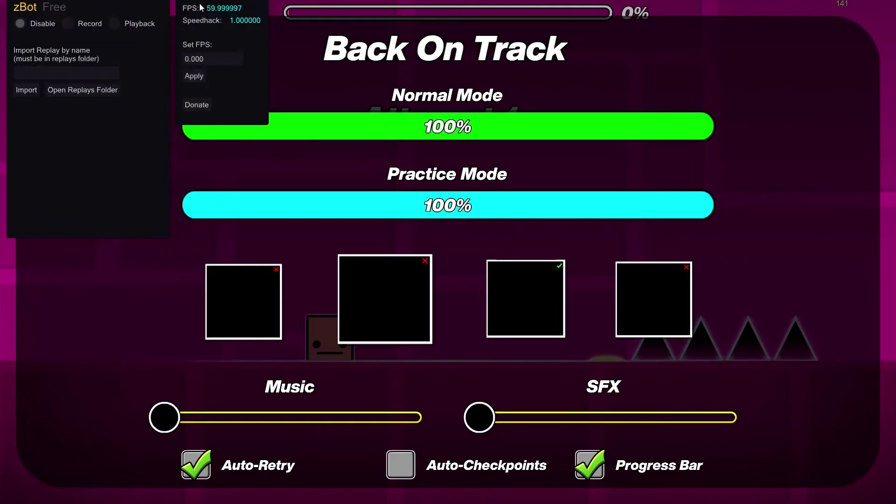
{"action": "left_click_drag", "start_coordinate": [201, 7], "coordinate": [237, 4]}
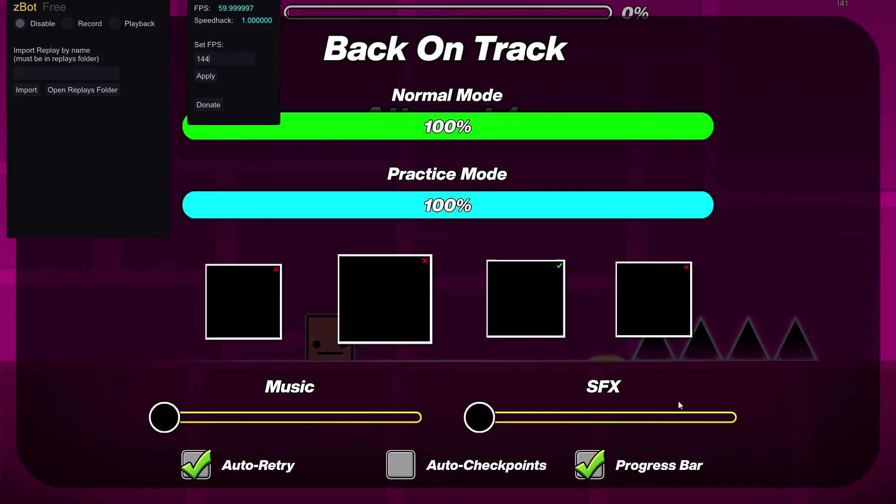
{"action": "left_click", "coordinate": [201, 76]}
Start practice mode in Back On Track and jump the cube through the level's opening spikes and pillars.
{"action": "left_click", "coordinate": [247, 307]}
{"action": "left_click", "coordinate": [466, 306]}
{"action": "left_click", "coordinate": [672, 322]}
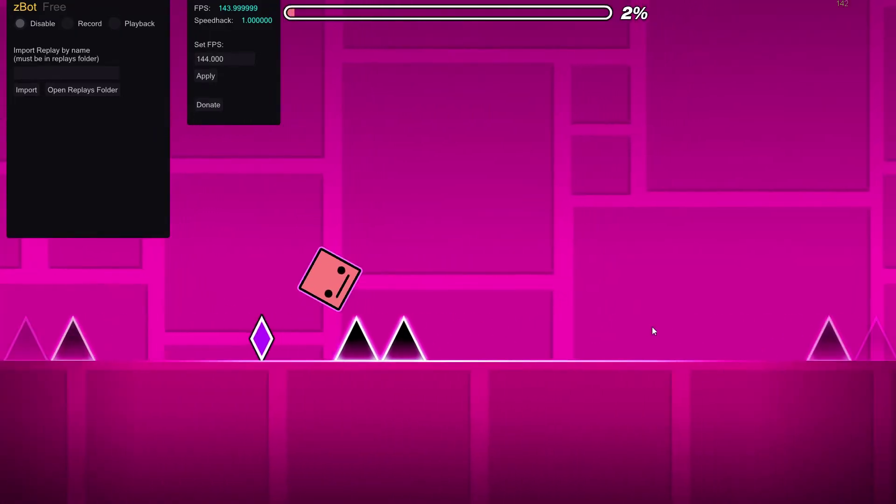
{"action": "left_click", "coordinate": [653, 331]}
{"action": "left_click", "coordinate": [652, 331]}
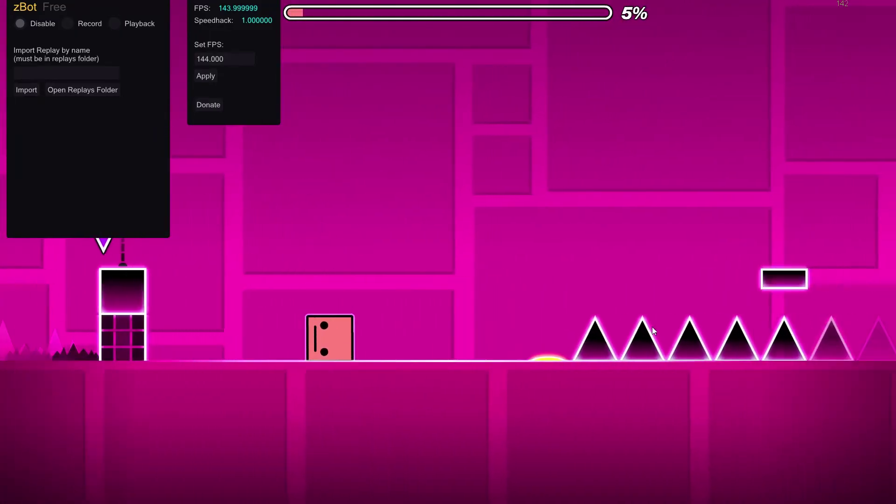
{"action": "left_click", "coordinate": [653, 330]}
{"action": "left_click", "coordinate": [686, 320]}
{"action": "left_click", "coordinate": [678, 319]}
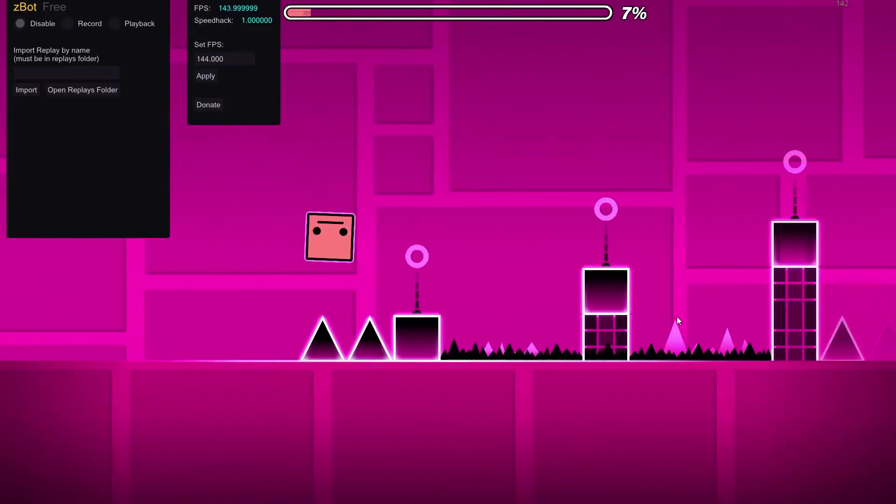
{"action": "left_click", "coordinate": [678, 320]}
{"action": "left_click", "coordinate": [678, 320]}
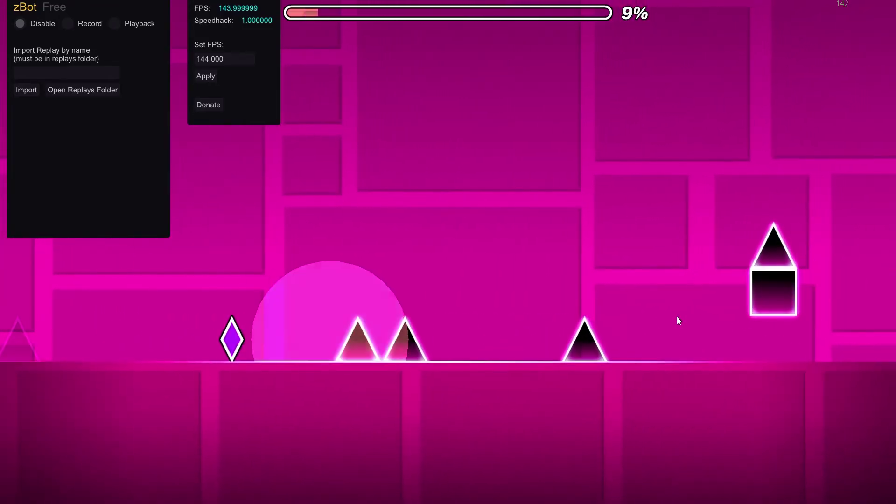
Pause and resume the practice run, then jump onward past the hanging spikes and across the floating platforms.
{"action": "key", "text": "Escape"}
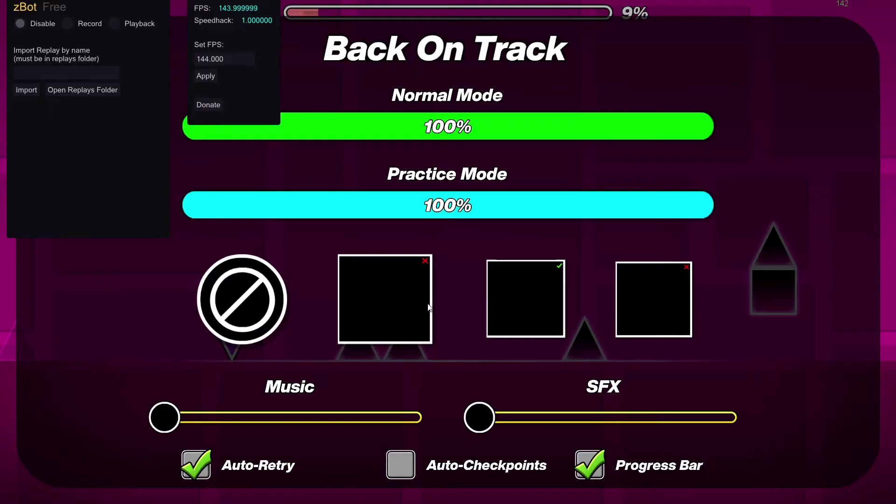
{"action": "left_click", "coordinate": [383, 297]}
{"action": "left_click", "coordinate": [653, 303]}
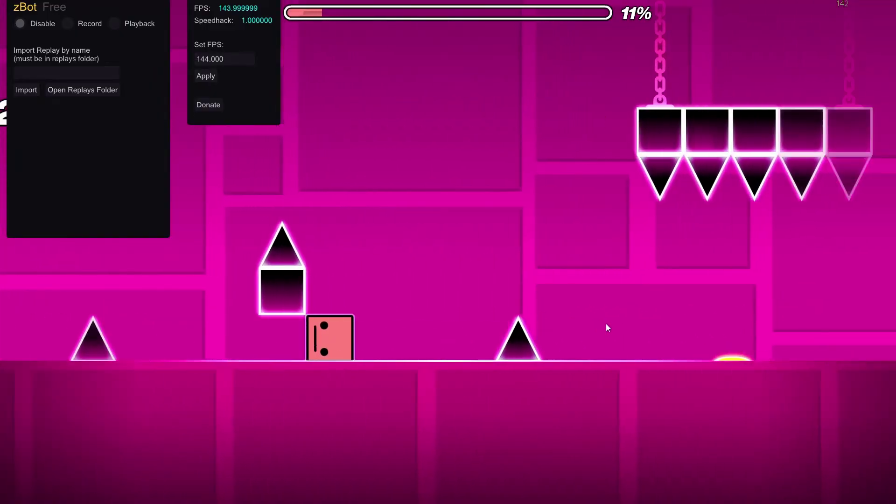
{"action": "left_click", "coordinate": [607, 323]}
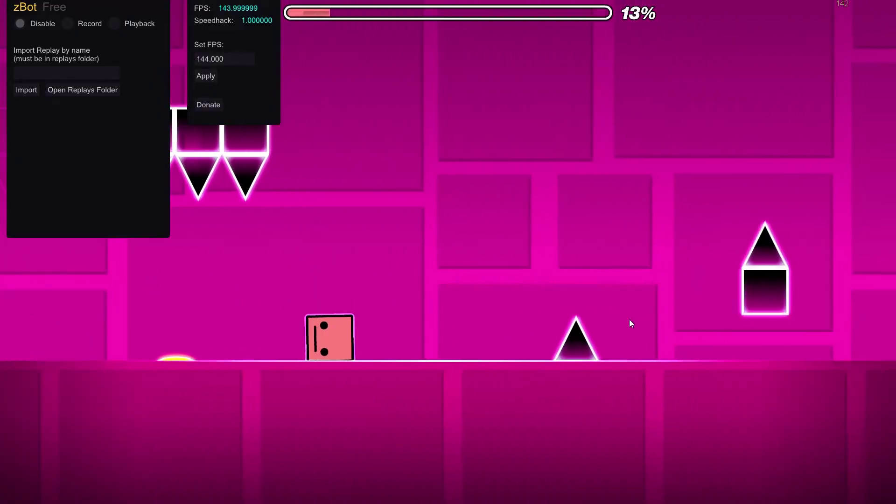
{"action": "left_click", "coordinate": [629, 319]}
{"action": "left_click", "coordinate": [629, 319]}
{"action": "left_click", "coordinate": [629, 320]}
{"action": "left_click", "coordinate": [629, 319]}
{"action": "left_click", "coordinate": [630, 320]}
{"action": "left_click", "coordinate": [629, 319]}
{"action": "left_click", "coordinate": [630, 319]}
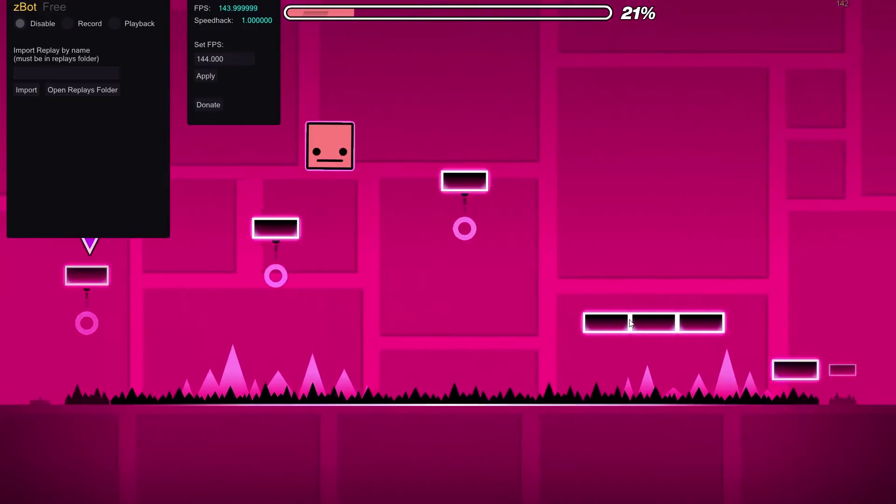
{"action": "left_click", "coordinate": [630, 322]}
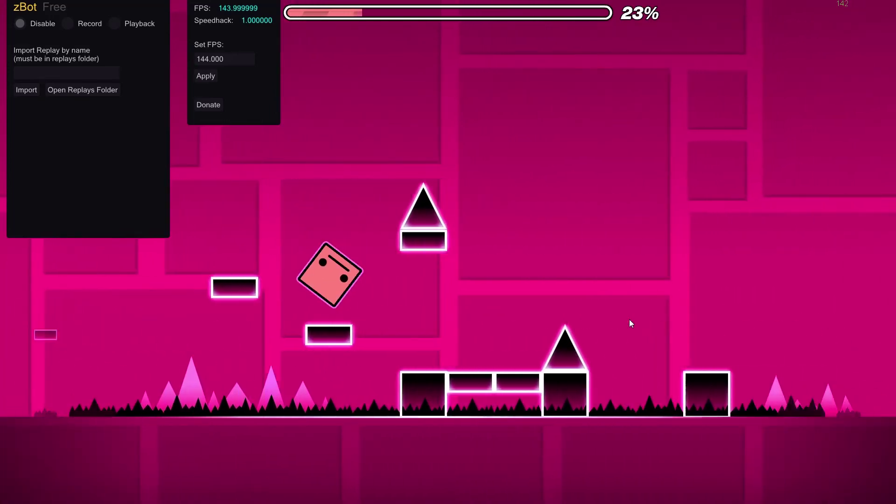
Continue the practice run across the block pillars, then leave Back On Track and return to the main menu.
{"action": "left_click", "coordinate": [630, 320]}
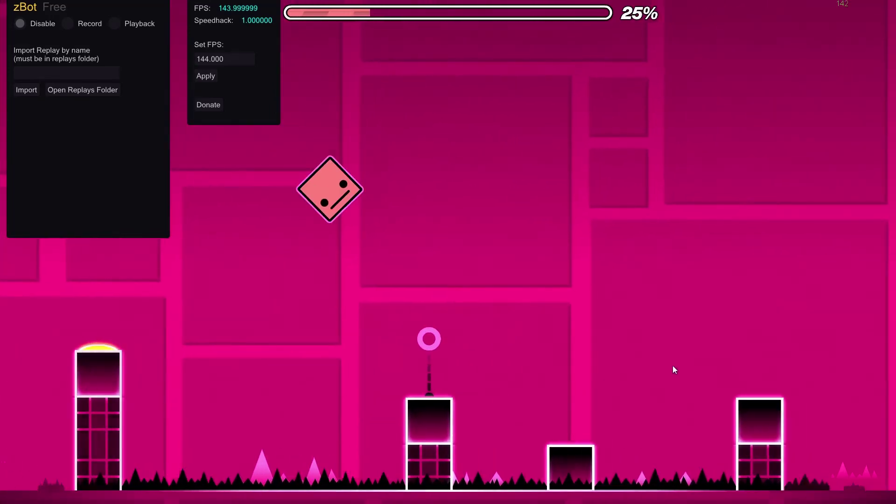
{"action": "left_click", "coordinate": [674, 361]}
{"action": "left_click", "coordinate": [674, 361]}
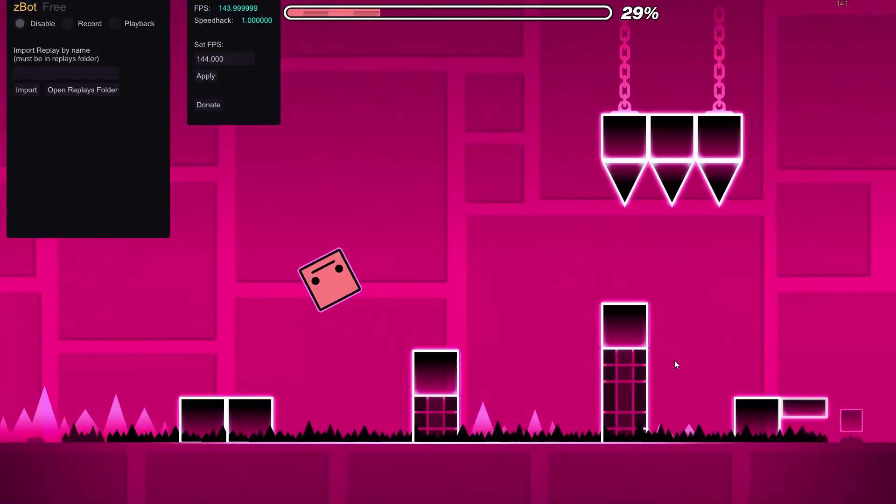
{"action": "left_click", "coordinate": [674, 361]}
{"action": "left_click", "coordinate": [674, 360]}
{"action": "left_click", "coordinate": [675, 364]}
{"action": "left_click", "coordinate": [675, 363]}
{"action": "left_click", "coordinate": [675, 363]}
{"action": "key", "text": "Escape"}
{"action": "key", "text": "Escape"}
{"action": "key", "text": "Escape"}
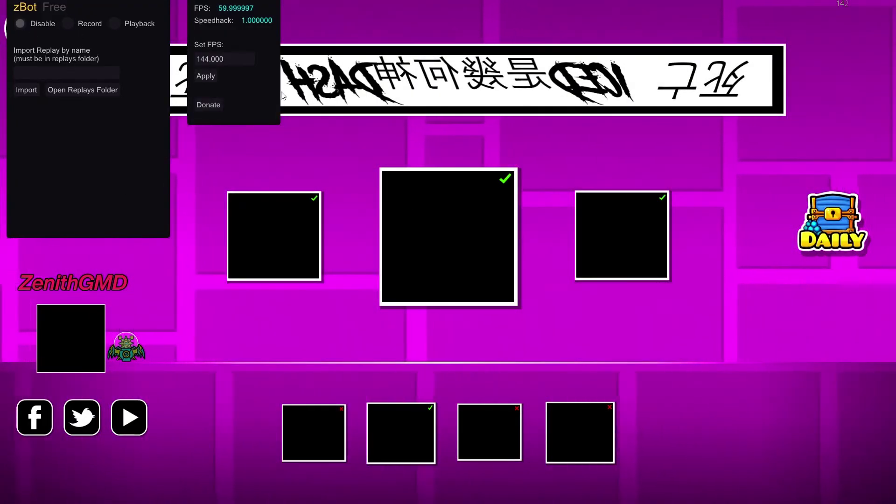
Select zBot's Record mode, reapply the 144 FPS setting, and change the mode to Playback.
{"action": "left_click", "coordinate": [72, 23]}
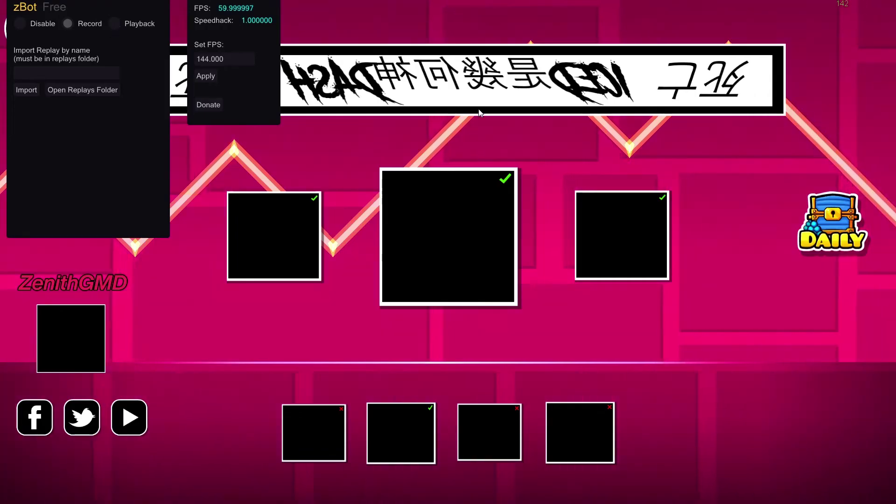
{"action": "left_click", "coordinate": [208, 80]}
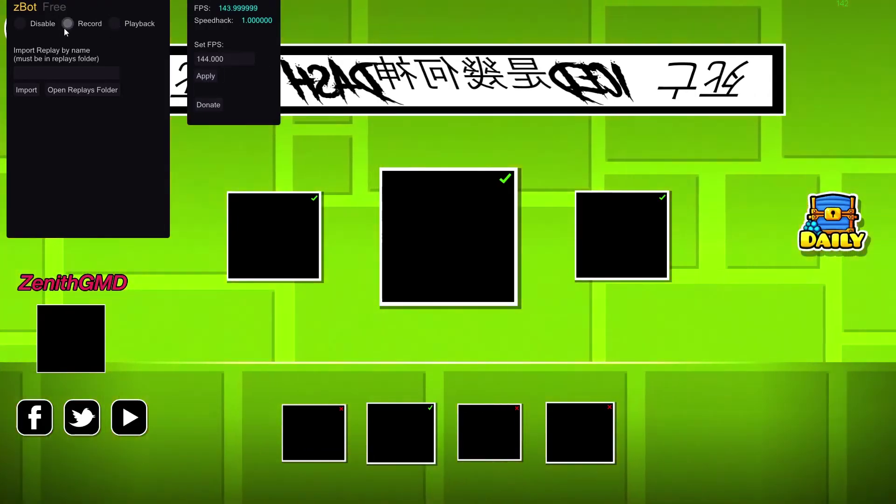
{"action": "left_click", "coordinate": [126, 27]}
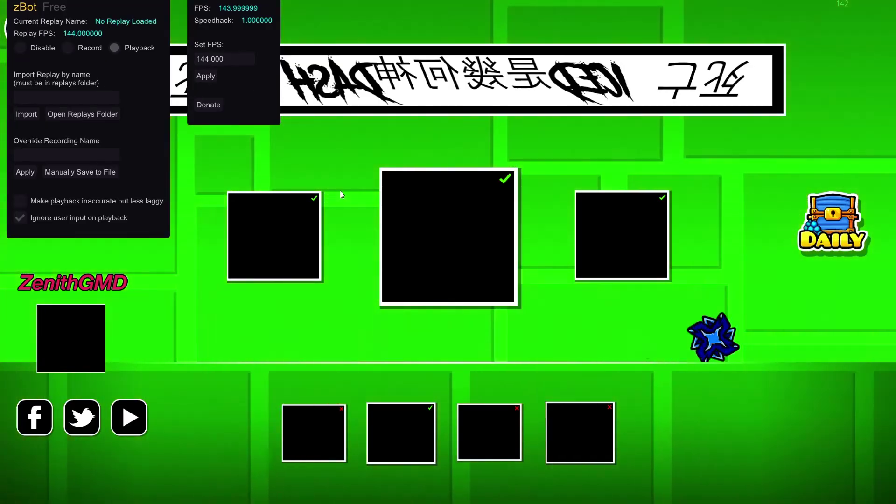
Open Stereo Madness from the main levels with Playback mode active, then pause the level and resume it.
{"action": "left_click", "coordinate": [458, 238]}
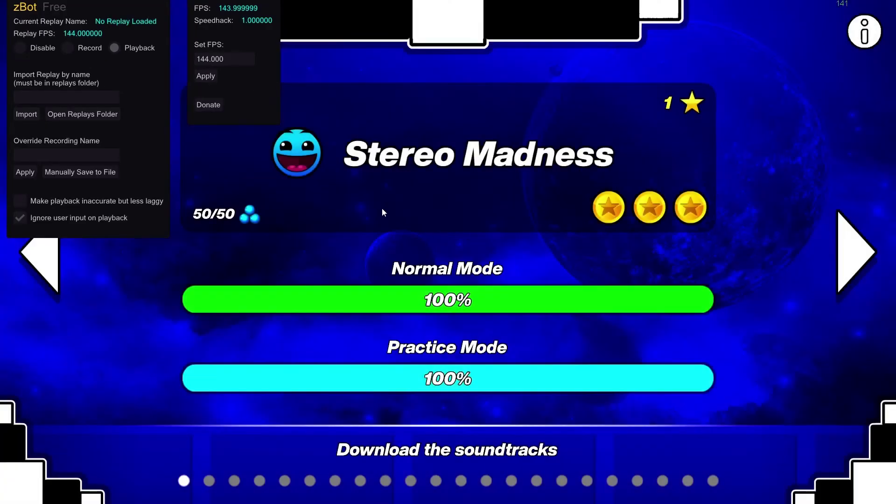
{"action": "left_click", "coordinate": [399, 176]}
{"action": "key", "text": "Escape"}
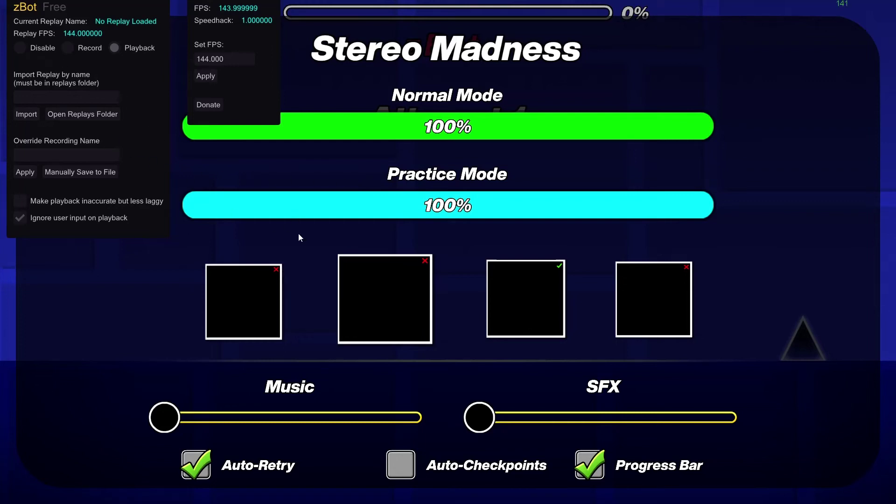
{"action": "left_click", "coordinate": [354, 290]}
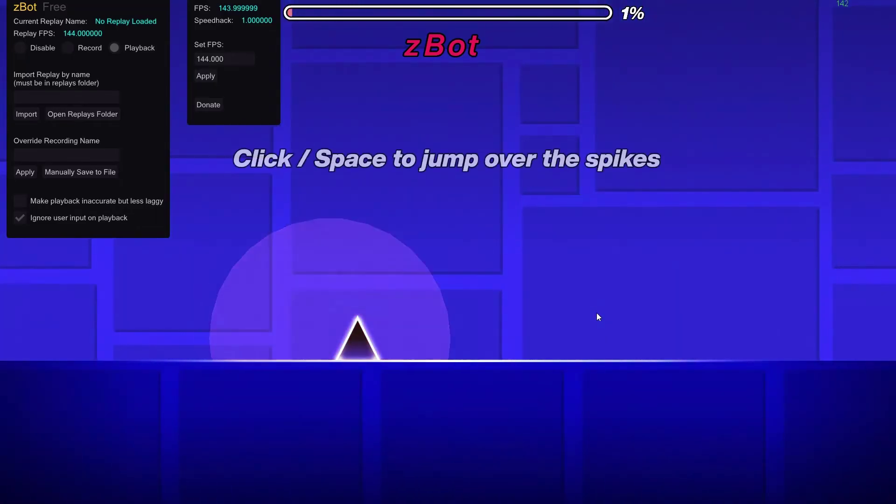
Hide the zBot overlay, pause and resume Stereo Madness without it, and leave the level for the main menu.
{"action": "key", "text": "k"}
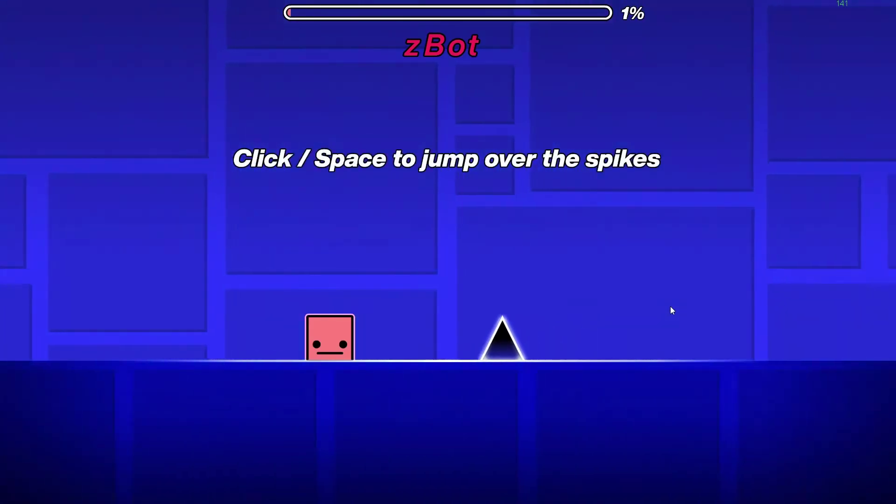
{"action": "key", "text": "Escape"}
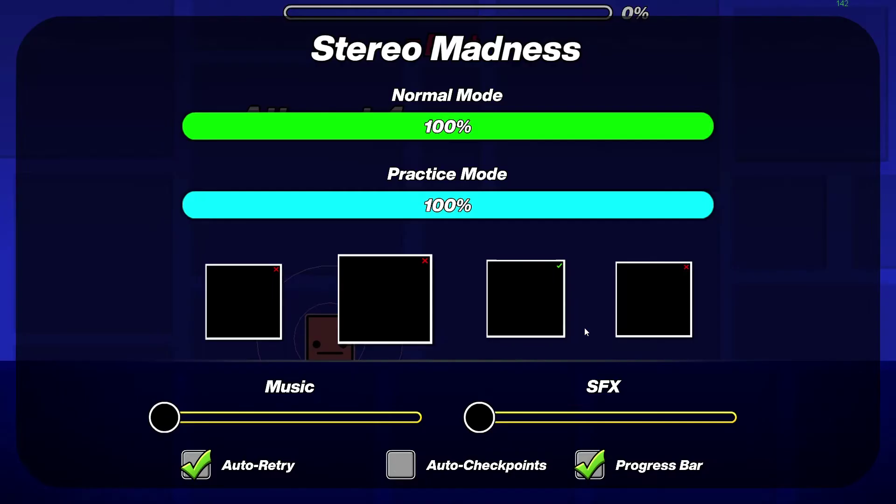
{"action": "left_click", "coordinate": [372, 276]}
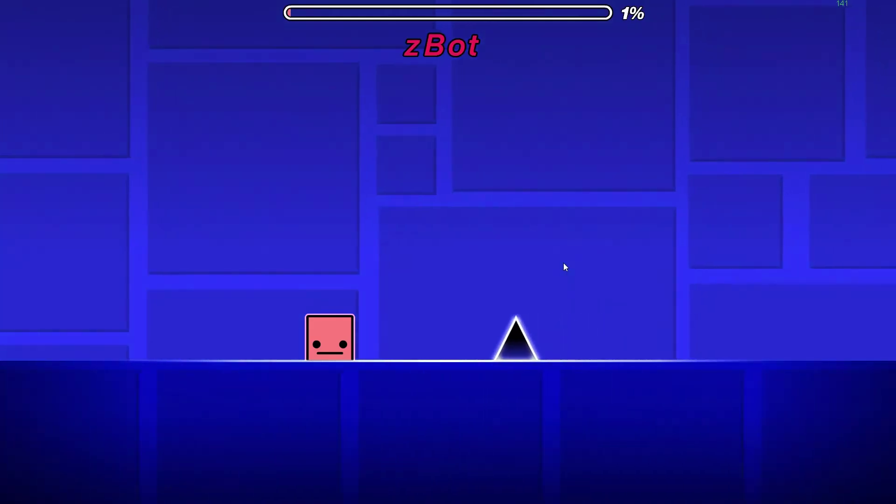
{"action": "key", "text": "Escape"}
{"action": "left_click", "coordinate": [553, 265]}
{"action": "key", "text": "Escape"}
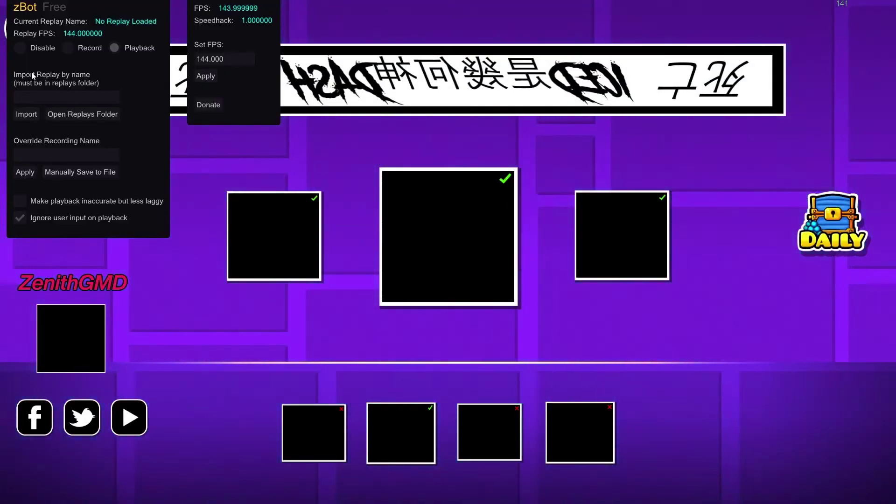
Move both zBot panels slightly so their contents are fully in view, and choose Playback mode.
{"action": "left_click_drag", "start_coordinate": [82, 8], "coordinate": [92, 15]}
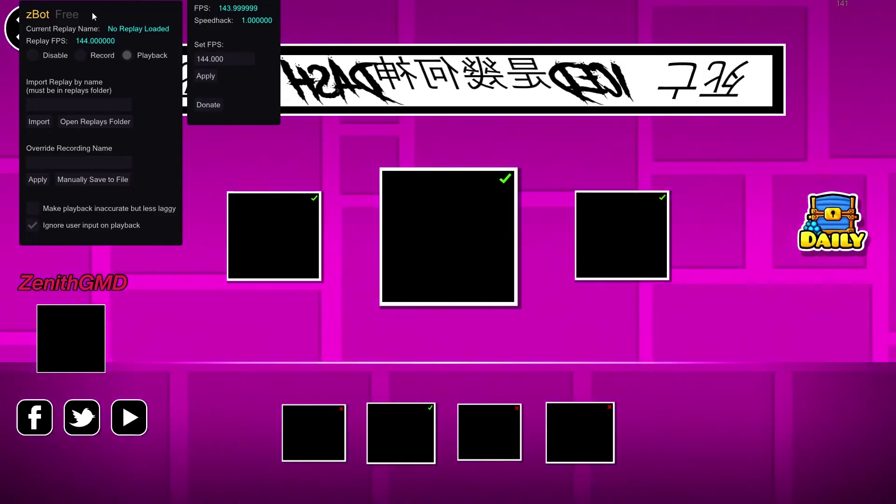
{"action": "mouse_move", "coordinate": [208, 4]}
{"action": "left_mouse_down"}
{"action": "mouse_move", "coordinate": [210, 20]}
{"action": "mouse_move", "coordinate": [207, 7]}
{"action": "mouse_move", "coordinate": [240, 13]}
{"action": "mouse_move", "coordinate": [225, 8]}
{"action": "left_mouse_up"}
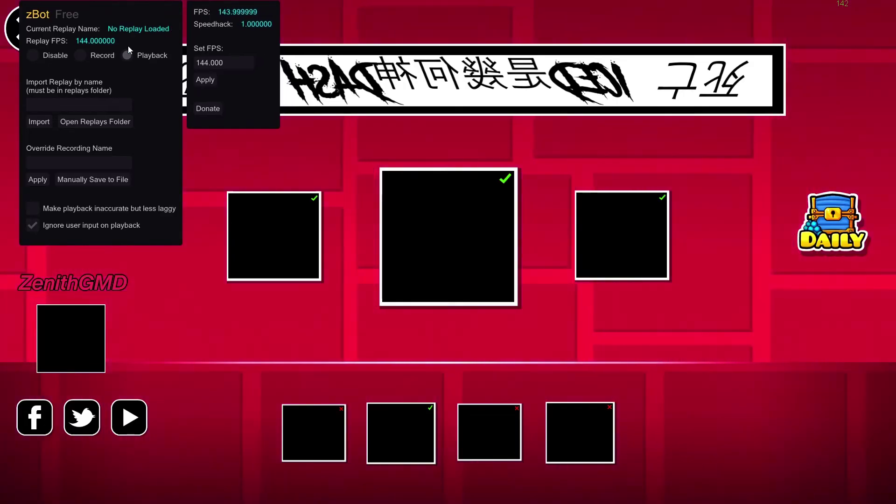
{"action": "left_click", "coordinate": [151, 54]}
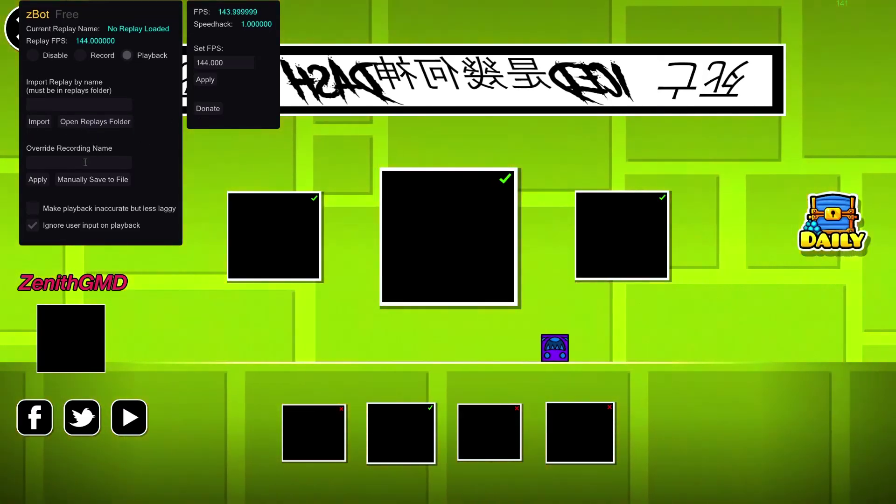
Enter "Blast processing" as the override recording name in zBot.
{"action": "left_click", "coordinate": [85, 162]}
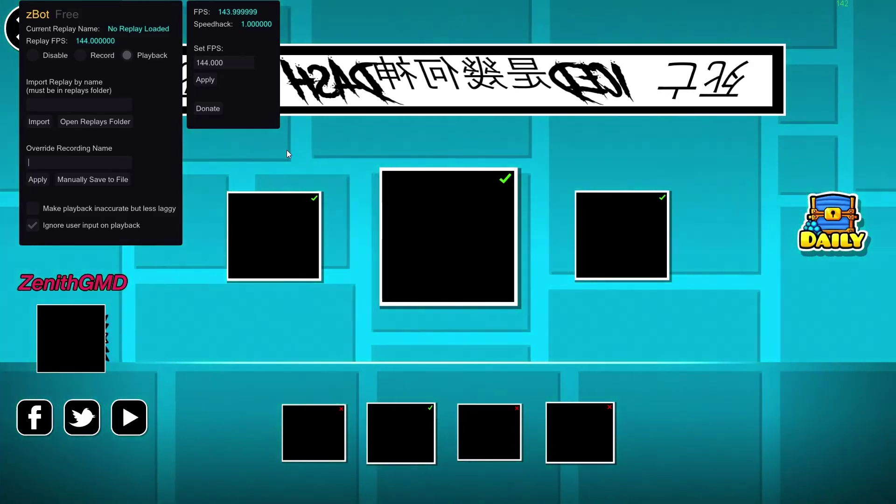
{"action": "type", "text": "Bla"}
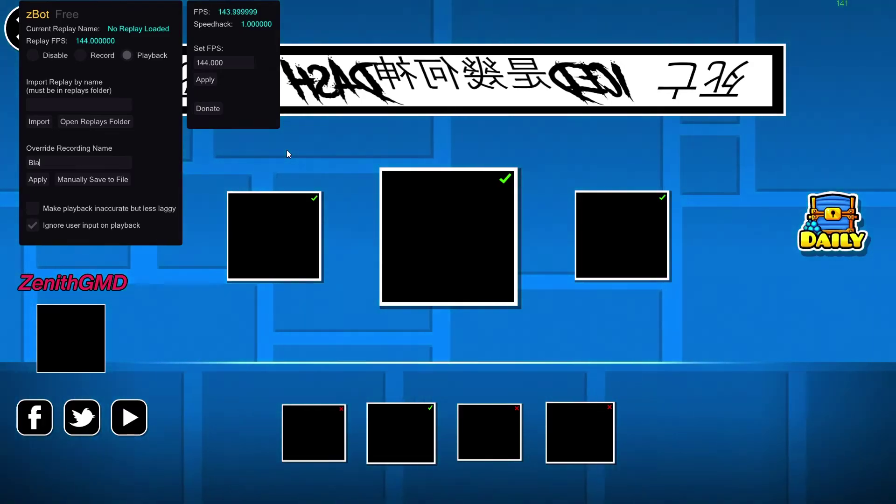
{"action": "type", "text": "st processing"}
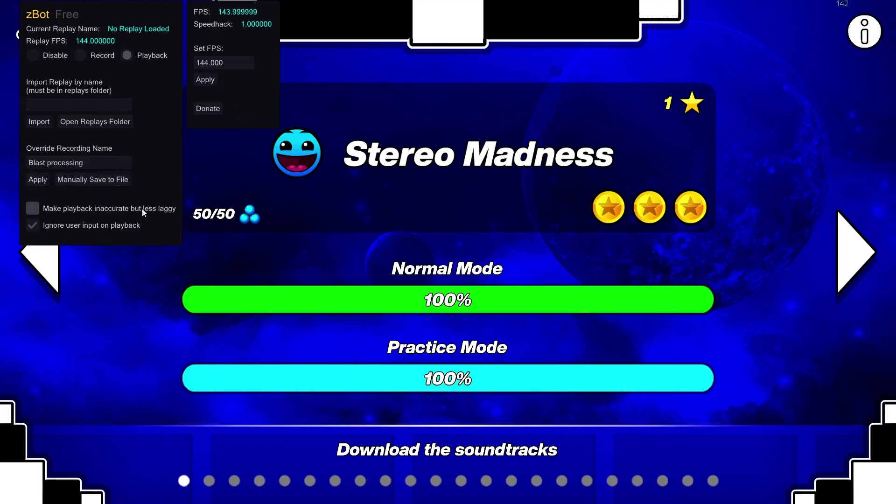
Switch to the desktop, open the replays folder from its shortcut to view the saved .zbot files, and close it.
{"action": "key", "text": "alt+Tab"}
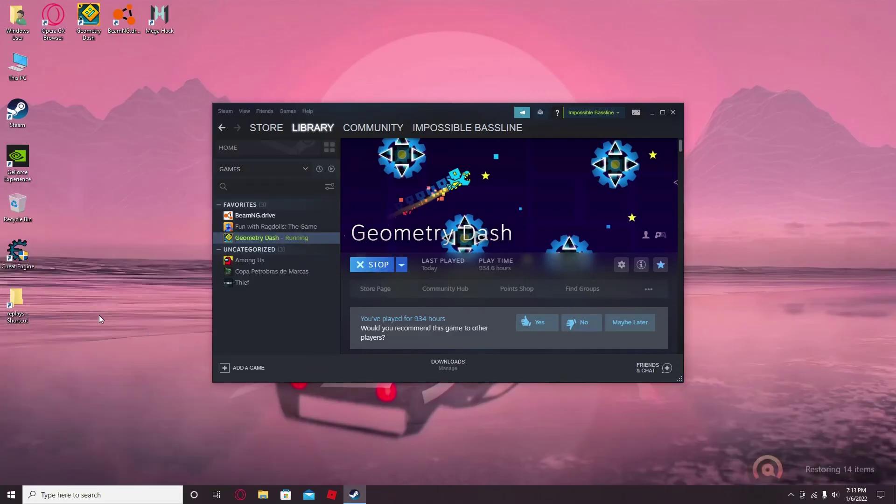
{"action": "double_click", "coordinate": [20, 317]}
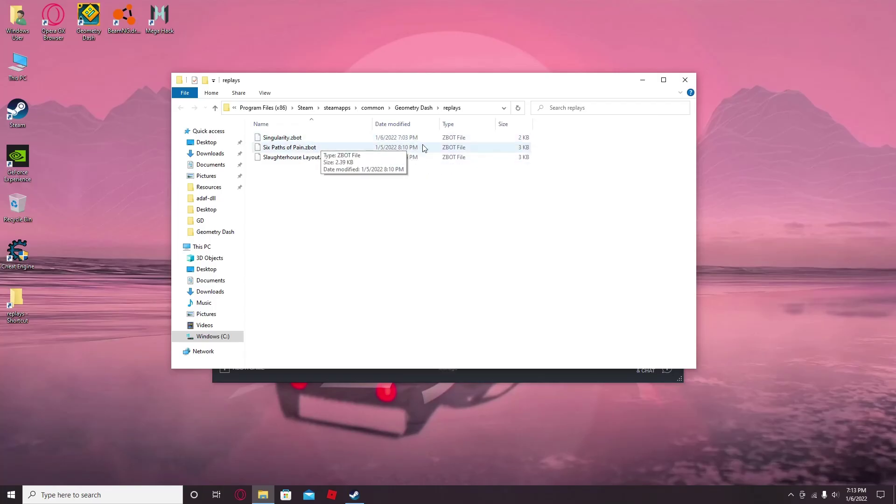
{"action": "left_click", "coordinate": [685, 81]}
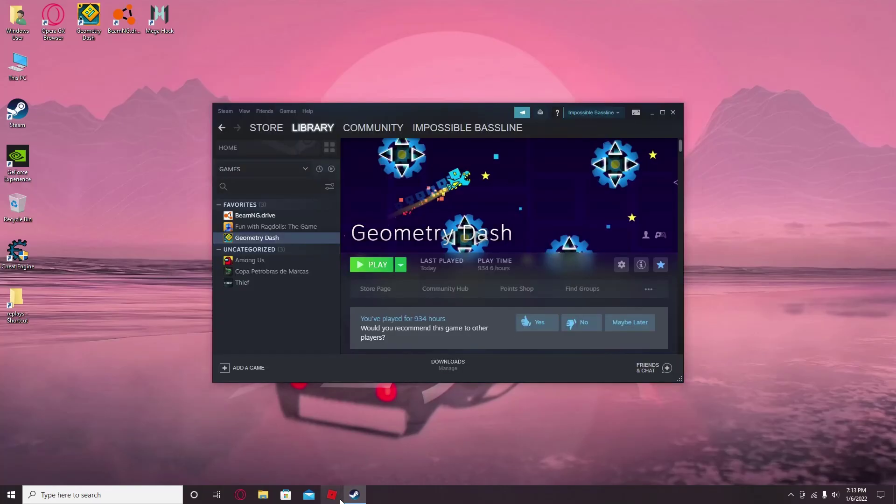